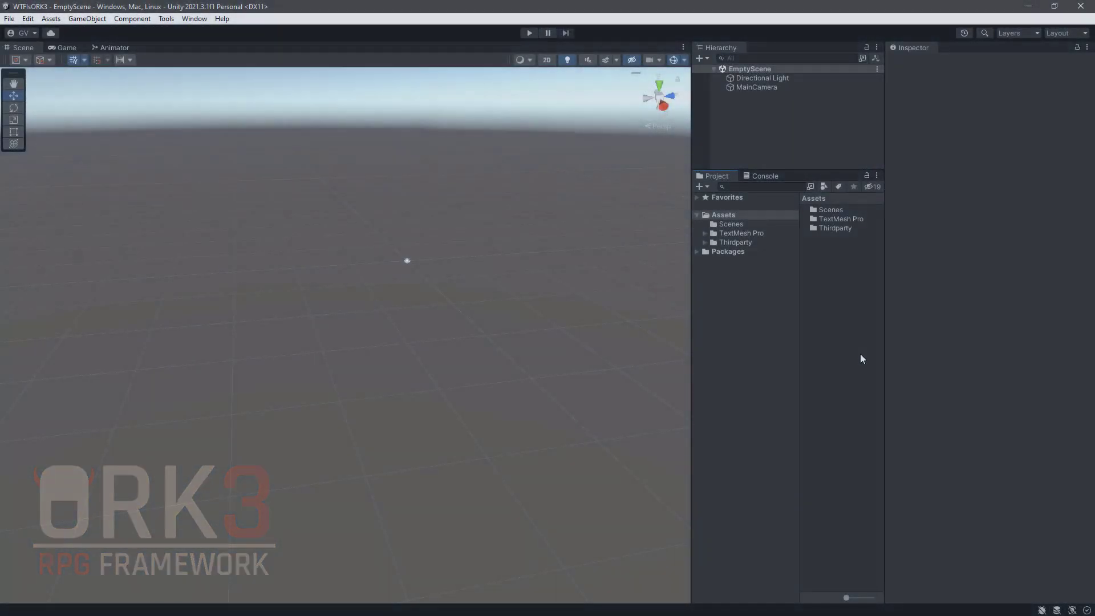
Import all files of the RPG Editor: ORK Framework 3 package from My Assets into the project
{"action": "left_click", "coordinate": [195, 20]}
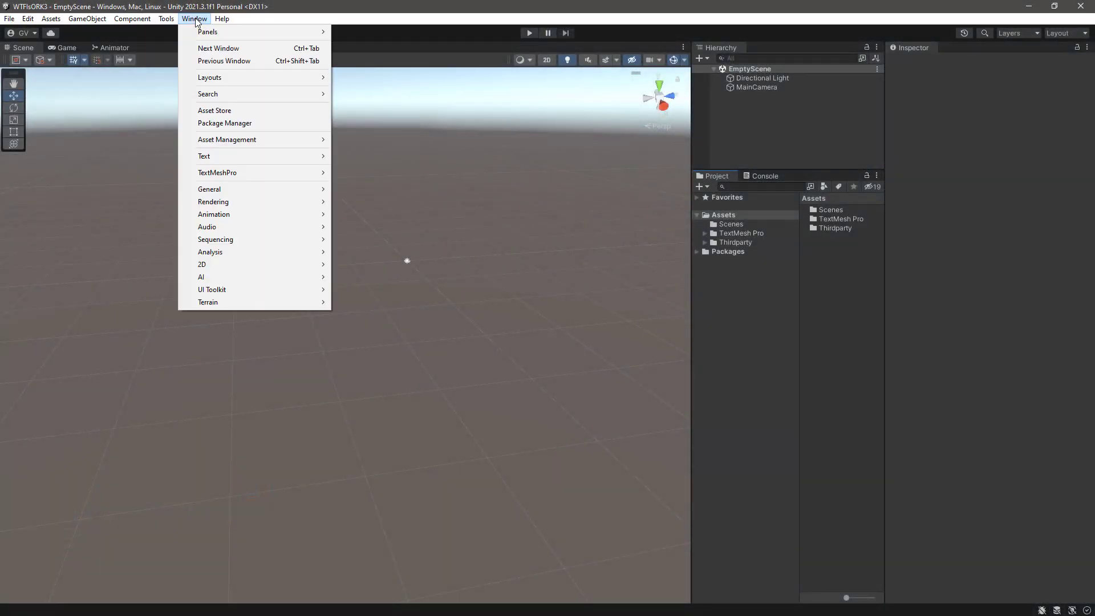
{"action": "left_click", "coordinate": [197, 124]}
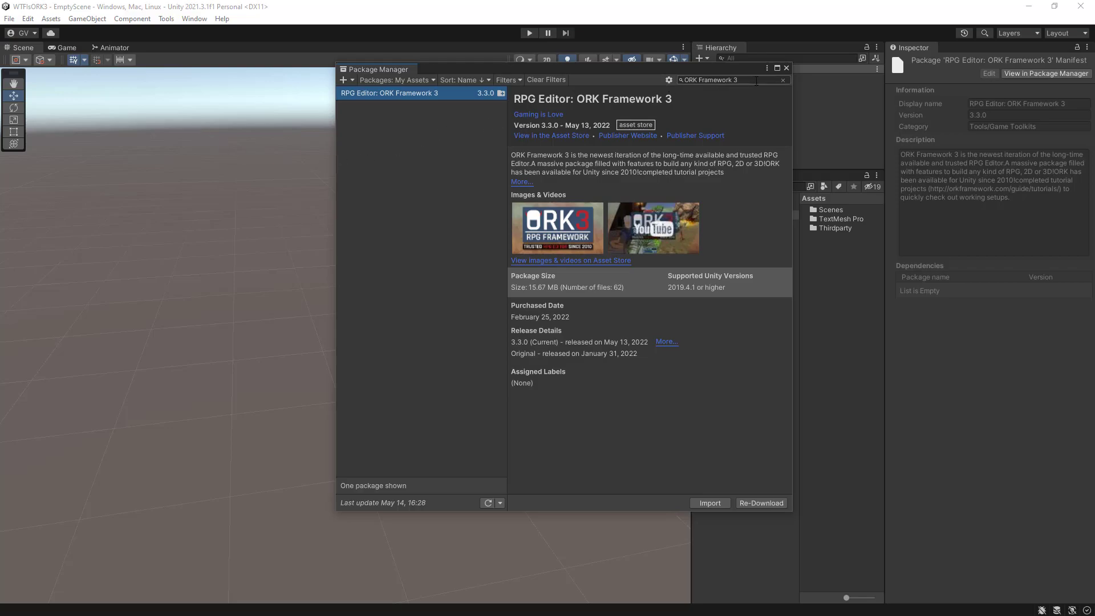
{"action": "left_click", "coordinate": [756, 81]}
{"action": "left_click", "coordinate": [703, 501]}
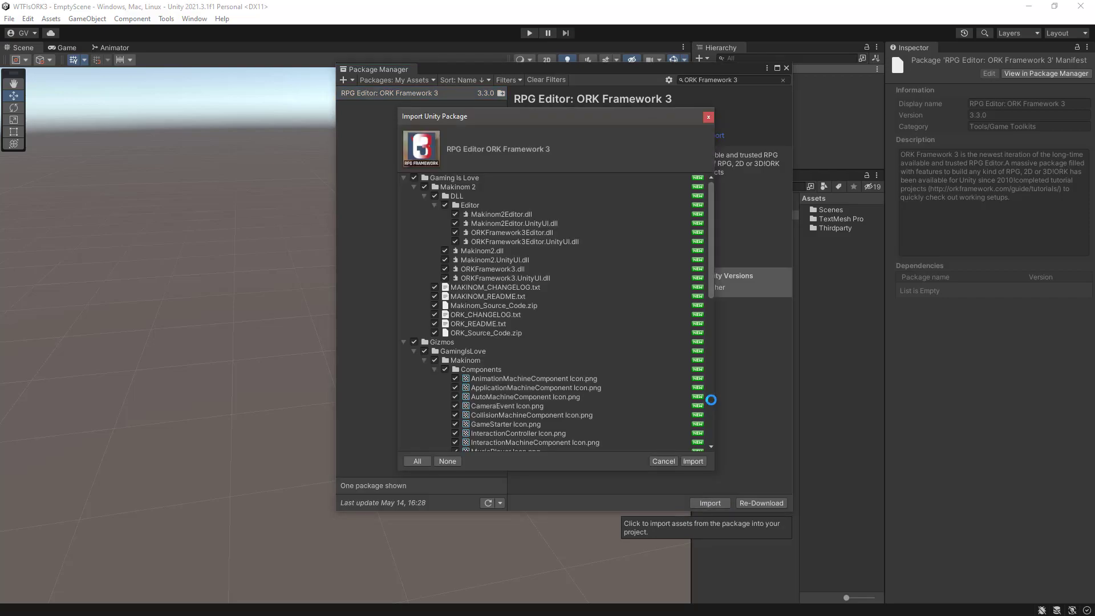
{"action": "left_click", "coordinate": [693, 461]}
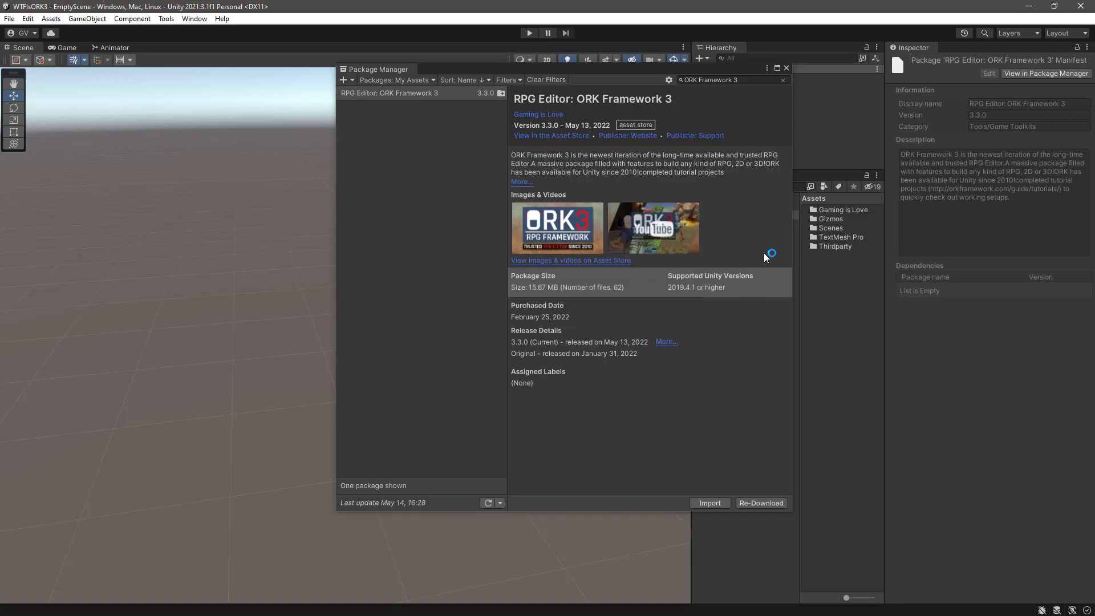
{"action": "left_click", "coordinate": [786, 69]}
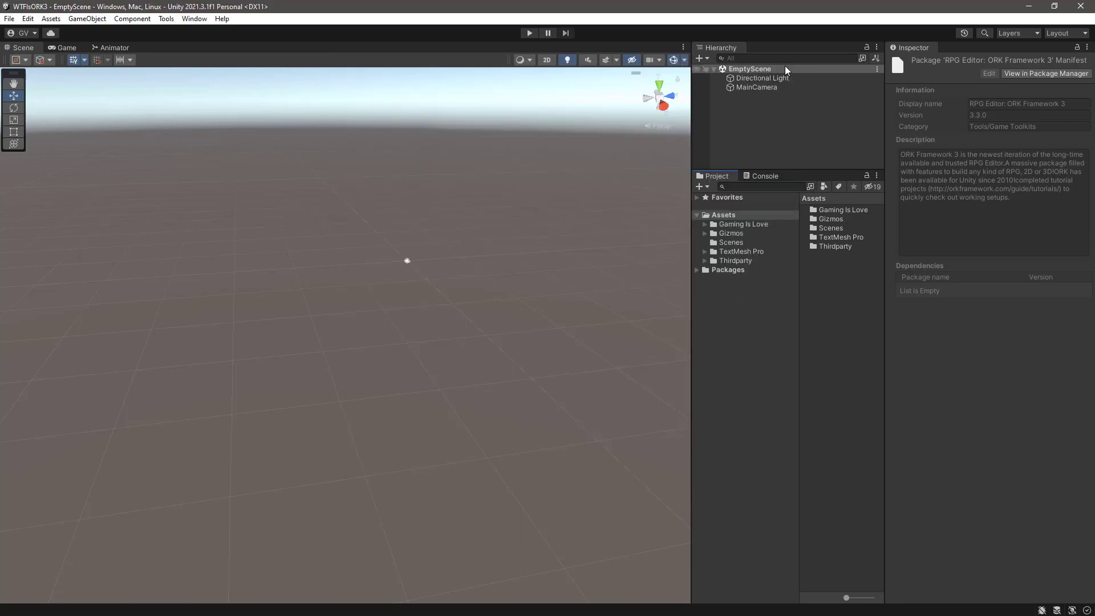
Examine the contents of the imported Gaming Is Love/Makinom 2 folder, including the Makinom and ORK source code archives
{"action": "left_click", "coordinate": [756, 226]}
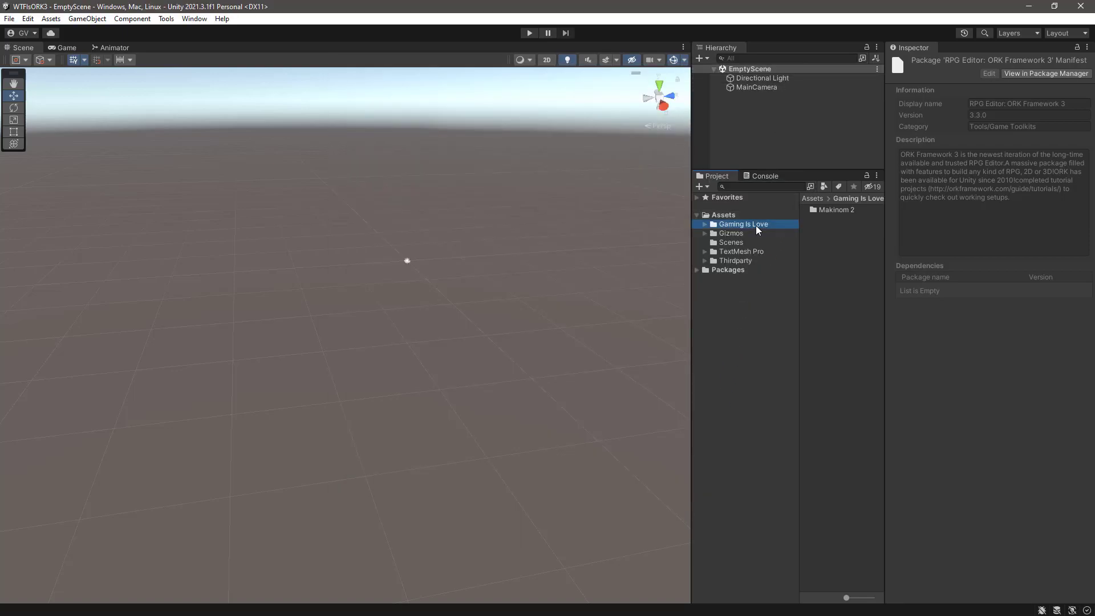
{"action": "left_click", "coordinate": [835, 211]}
{"action": "left_click", "coordinate": [705, 224]}
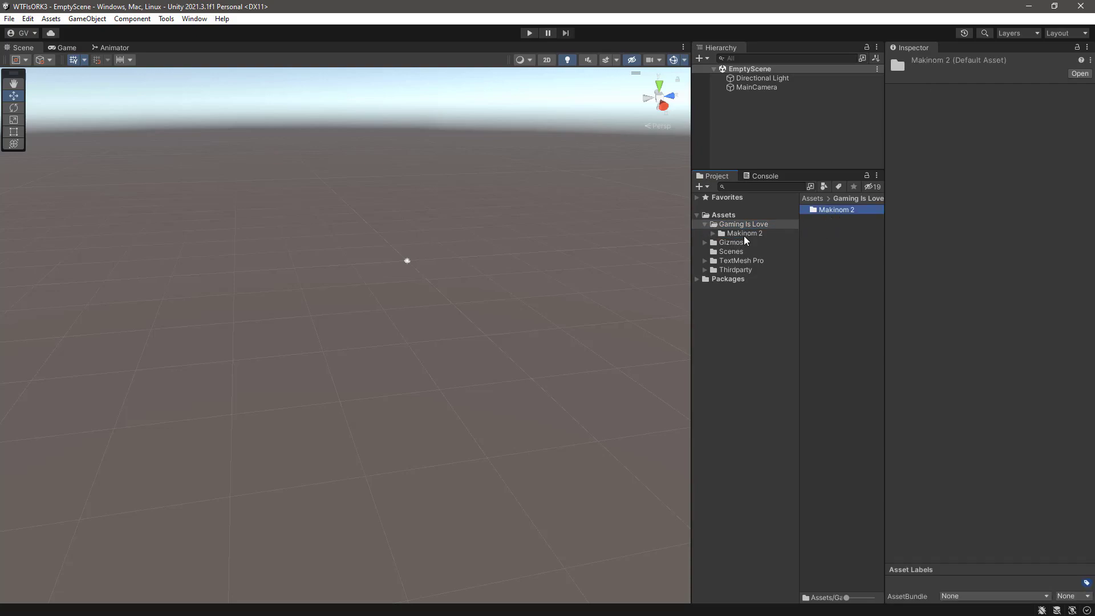
{"action": "left_click", "coordinate": [744, 233]}
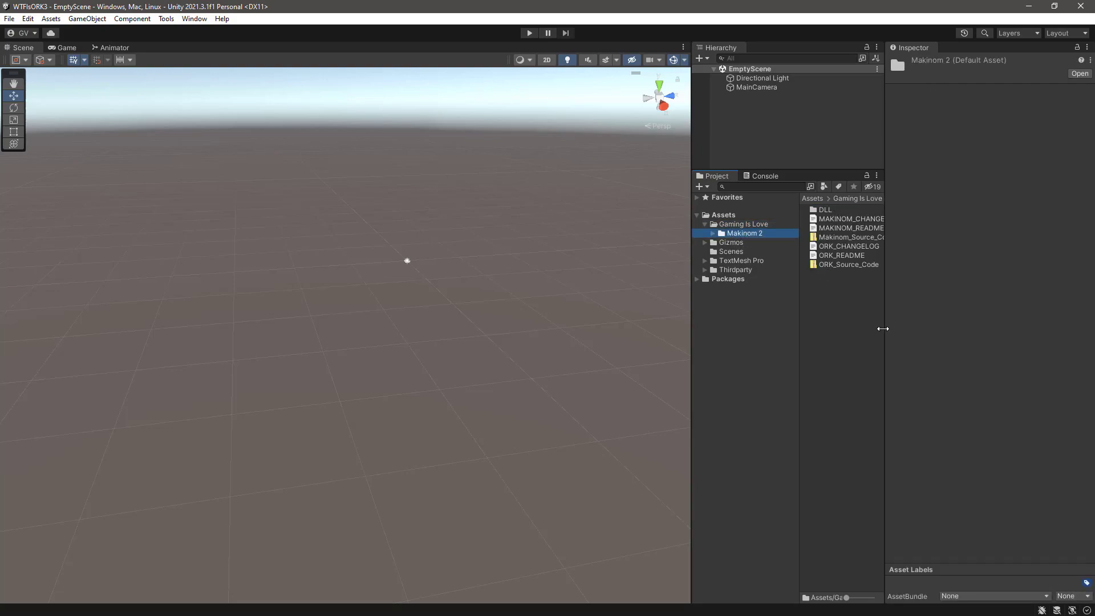
{"action": "left_click_drag", "start_coordinate": [883, 329], "coordinate": [940, 330]}
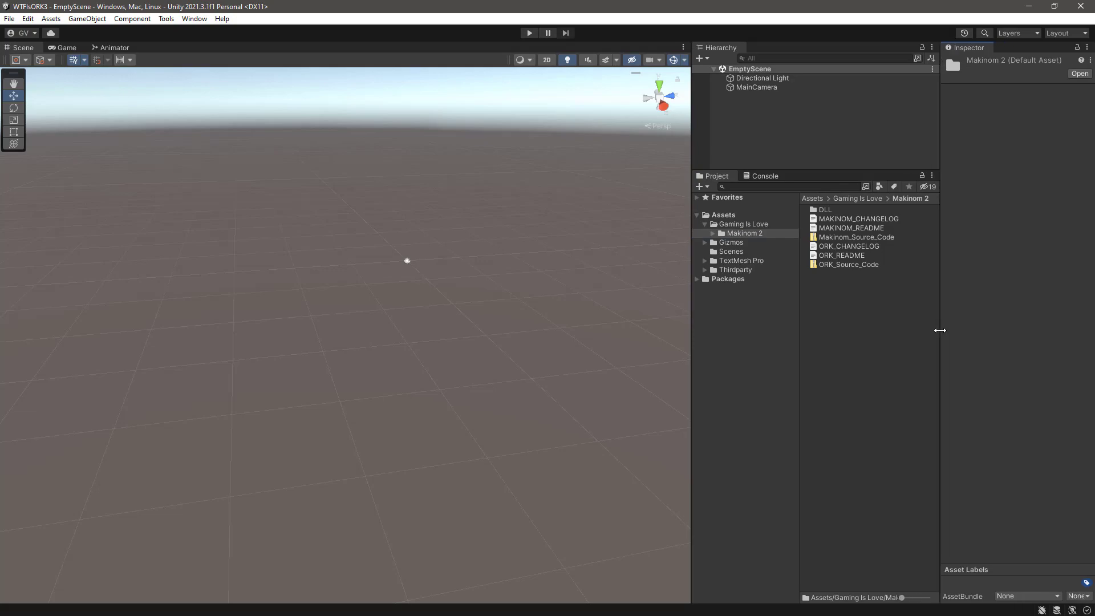
{"action": "left_click", "coordinate": [833, 237]}
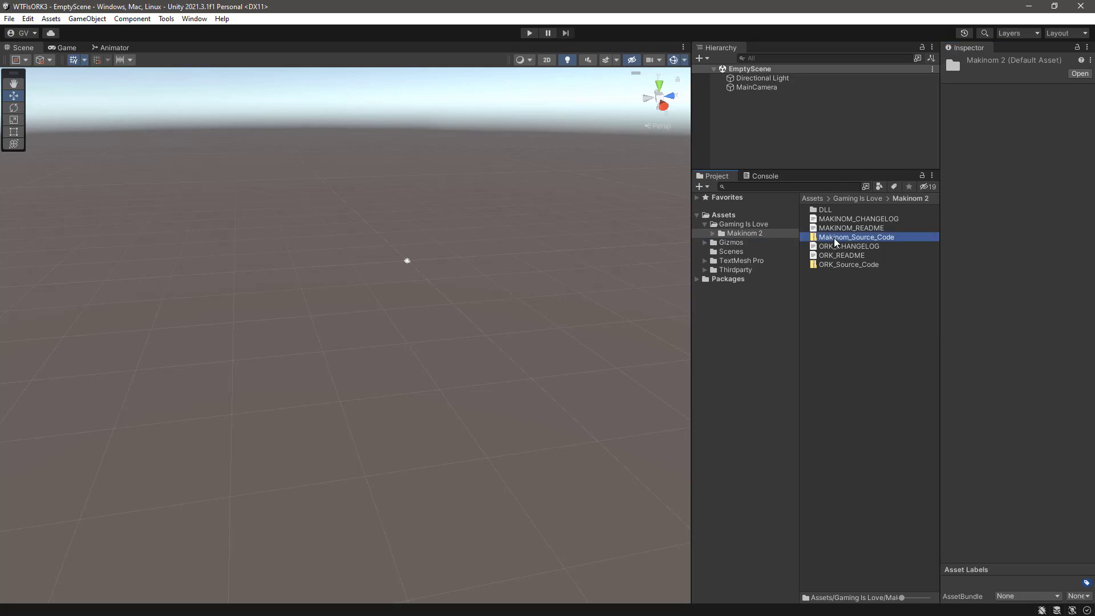
{"action": "left_click", "coordinate": [826, 265]}
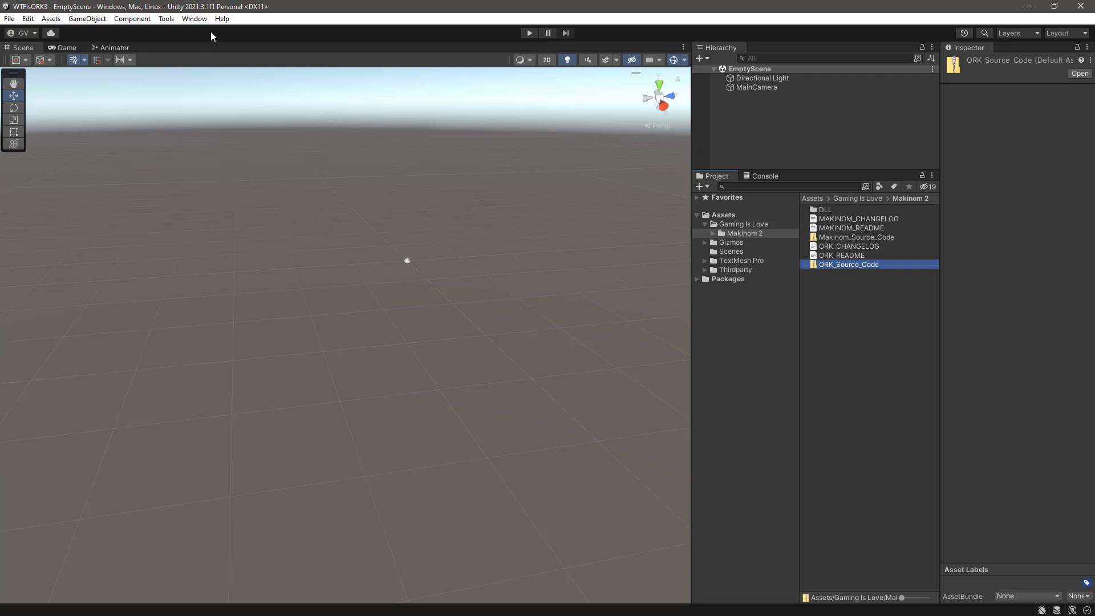
Open the Makinom editor and reposition its window over the scene
{"action": "left_click", "coordinate": [199, 21]}
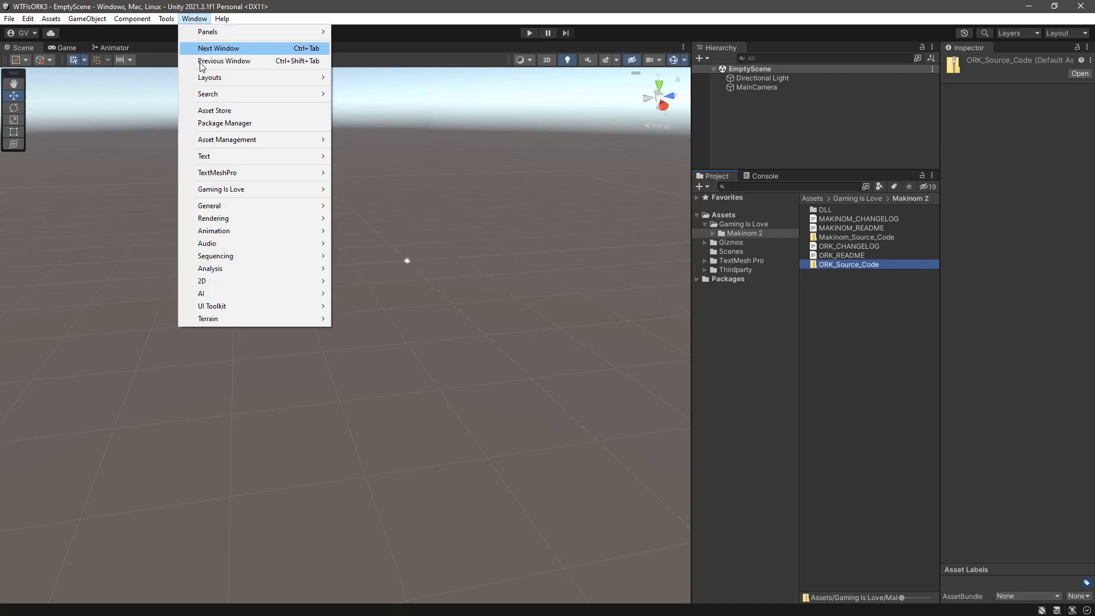
{"action": "mouse_move", "coordinate": [199, 189]}
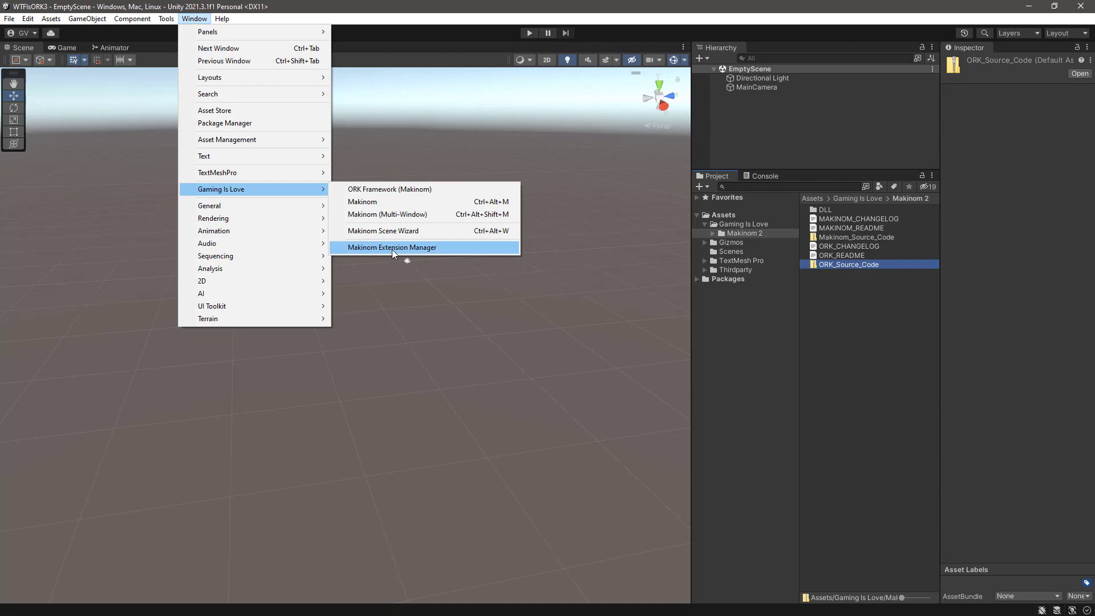
{"action": "left_click", "coordinate": [388, 203]}
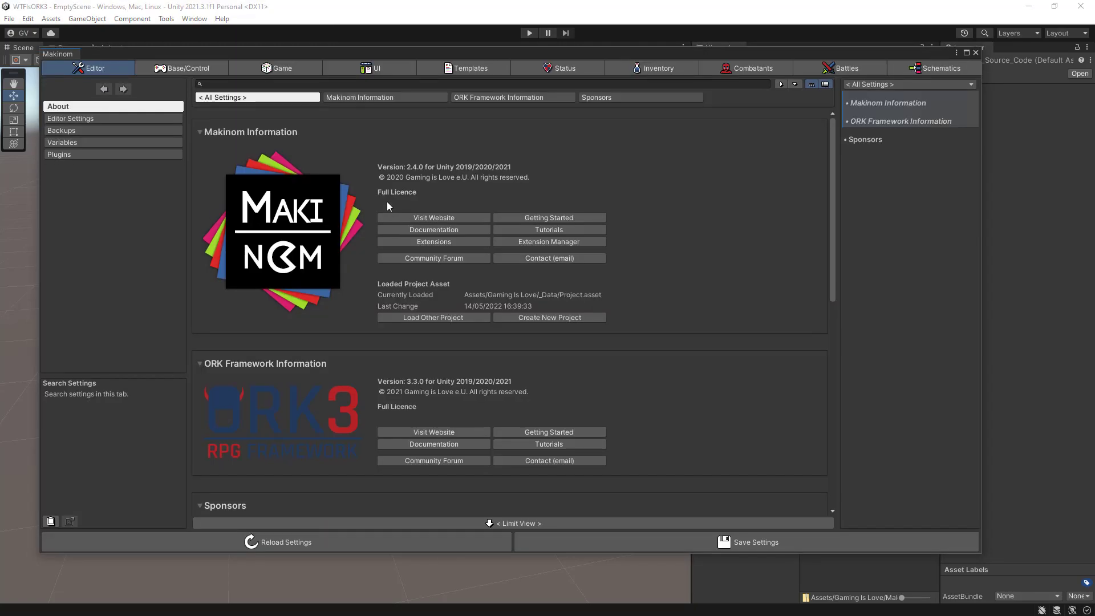
{"action": "left_click_drag", "start_coordinate": [409, 53], "coordinate": [432, 54]}
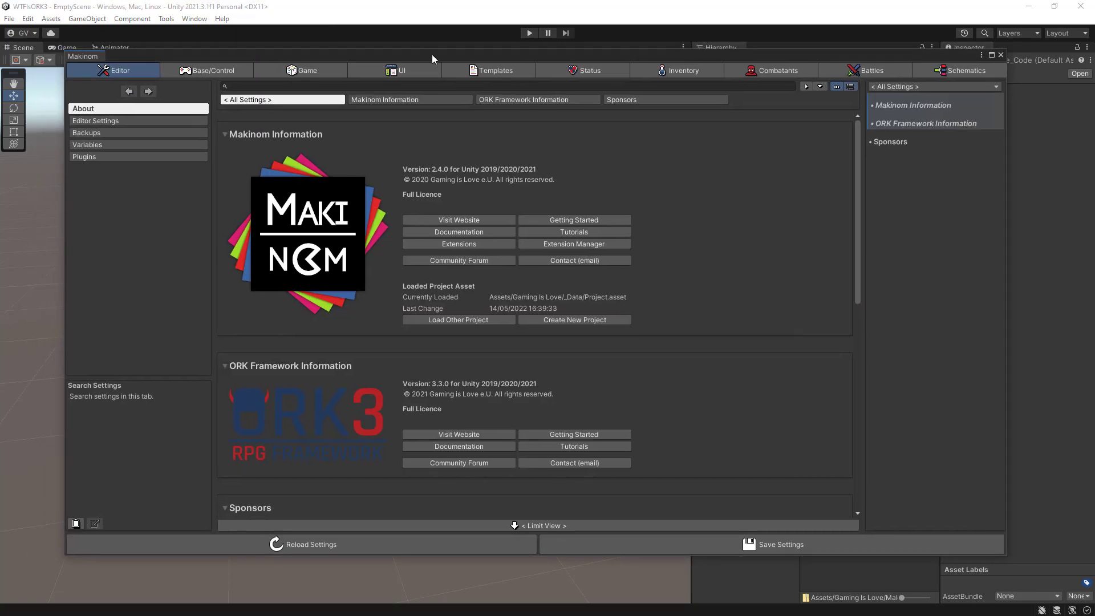
Review the Makinom Editor Settings, Backups, Variables and Plugins sections, ending on the About section
{"action": "left_click", "coordinate": [180, 122]}
{"action": "left_click", "coordinate": [177, 134]}
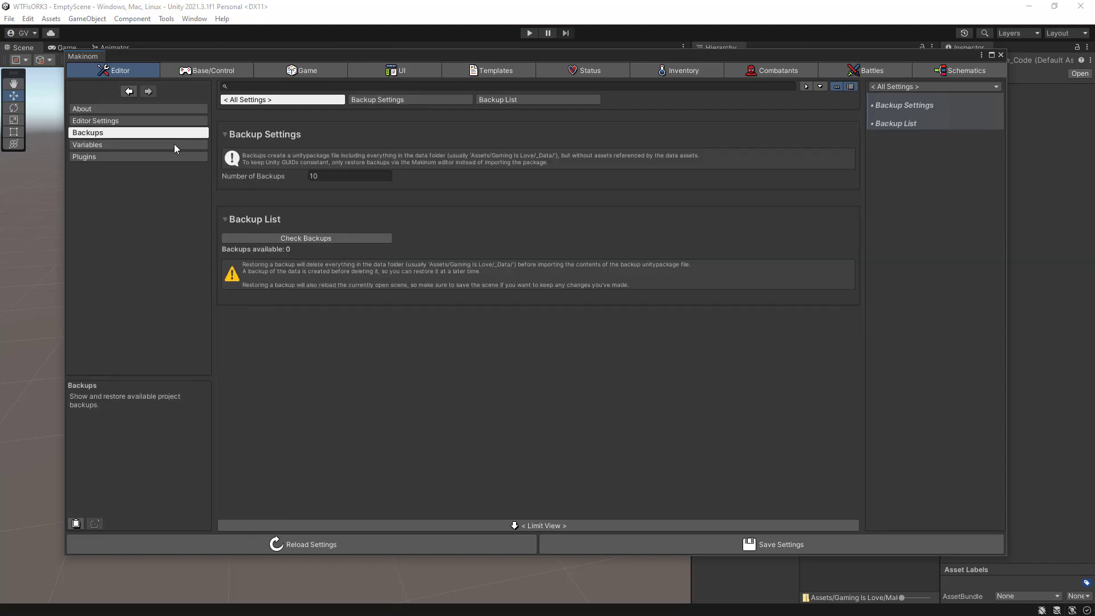
{"action": "left_click", "coordinate": [174, 145]}
{"action": "left_click", "coordinate": [170, 159]}
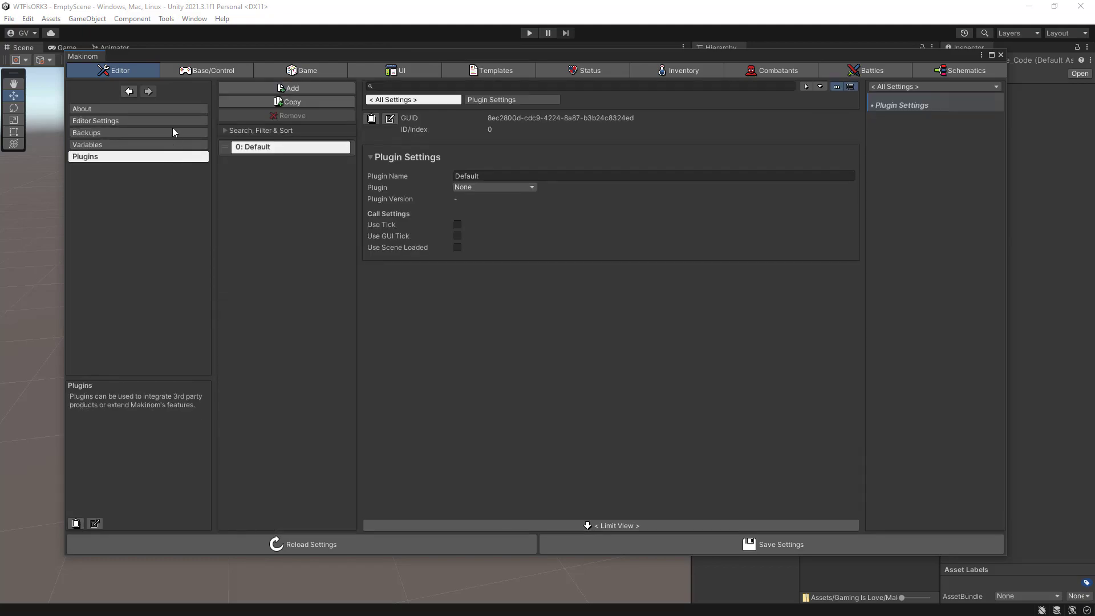
{"action": "left_click", "coordinate": [173, 109]}
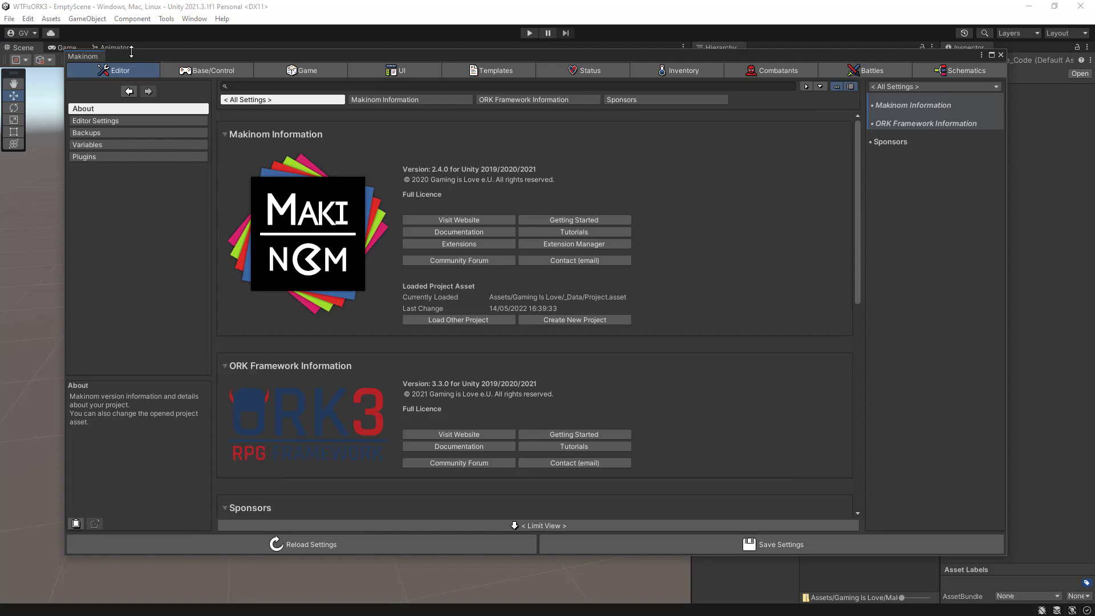
Look through the Base/Control, Game, UI, Templates, Status, Inventory, Combatants and Battles settings in the Makinom editor
{"action": "left_click", "coordinate": [197, 71]}
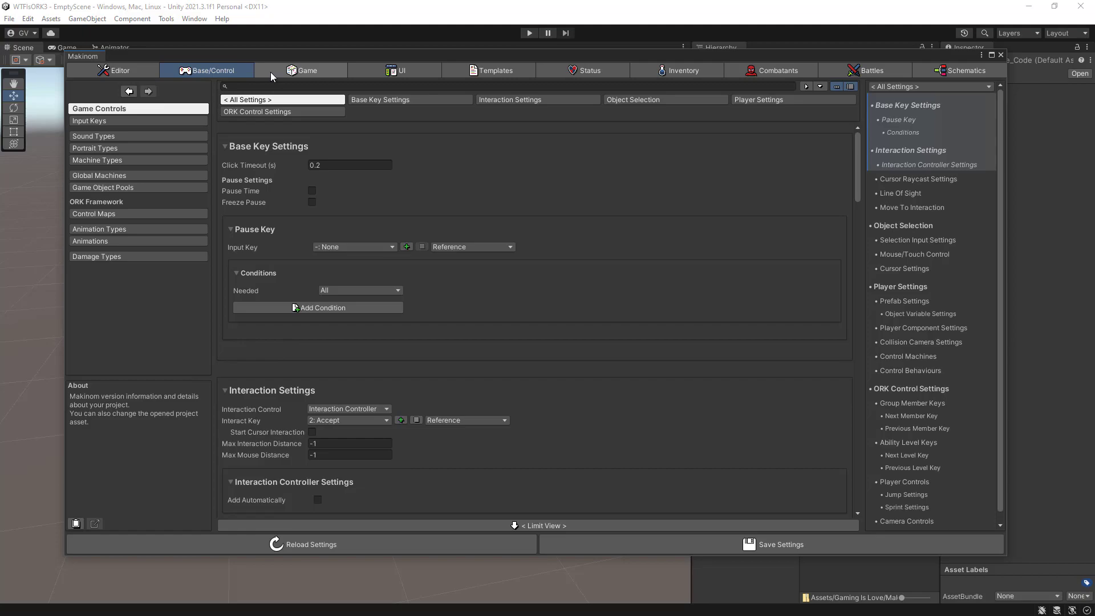
{"action": "left_click", "coordinate": [270, 72]}
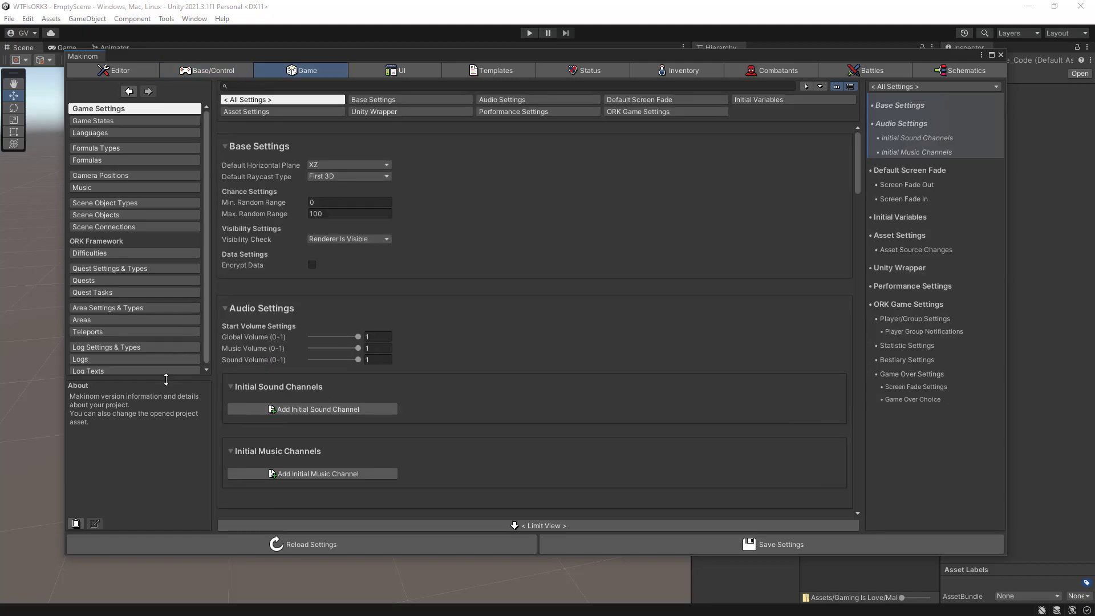
{"action": "left_click_drag", "start_coordinate": [169, 379], "coordinate": [169, 403]}
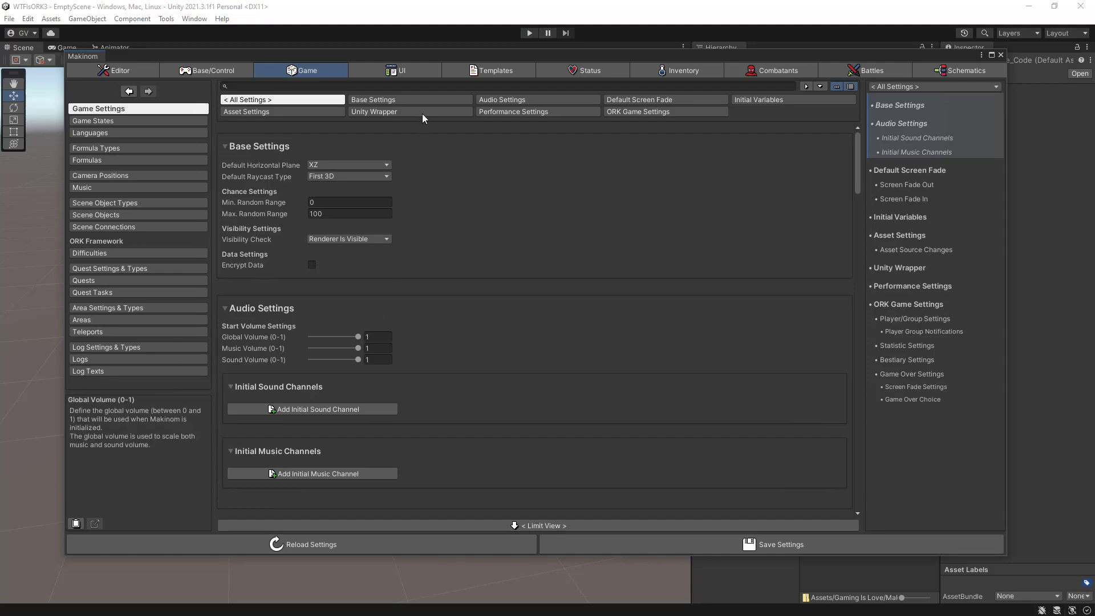
{"action": "left_click", "coordinate": [425, 67]}
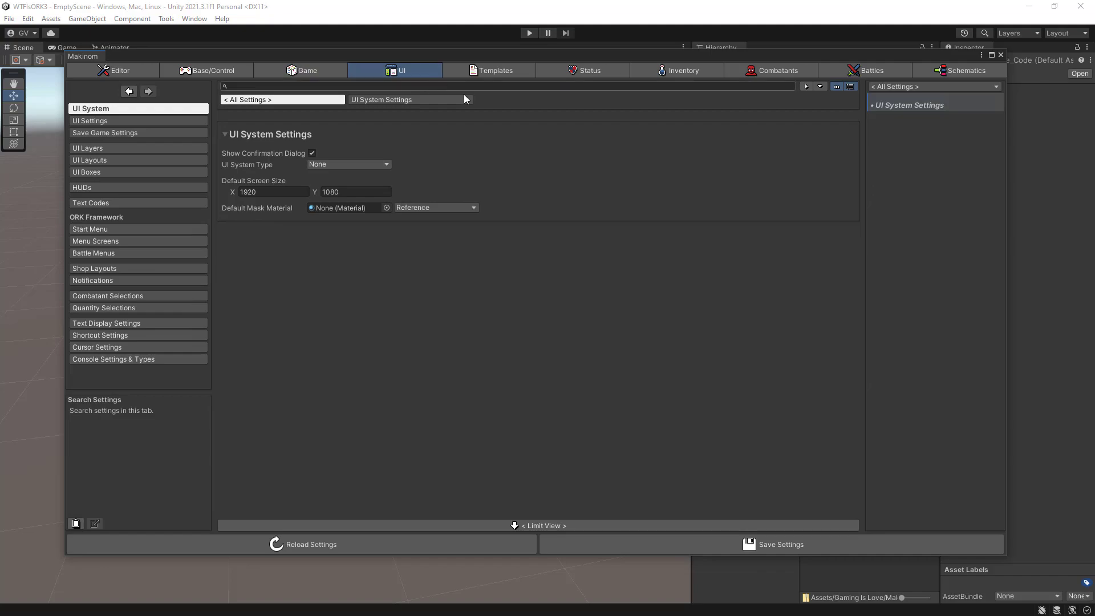
{"action": "left_click", "coordinate": [502, 71]}
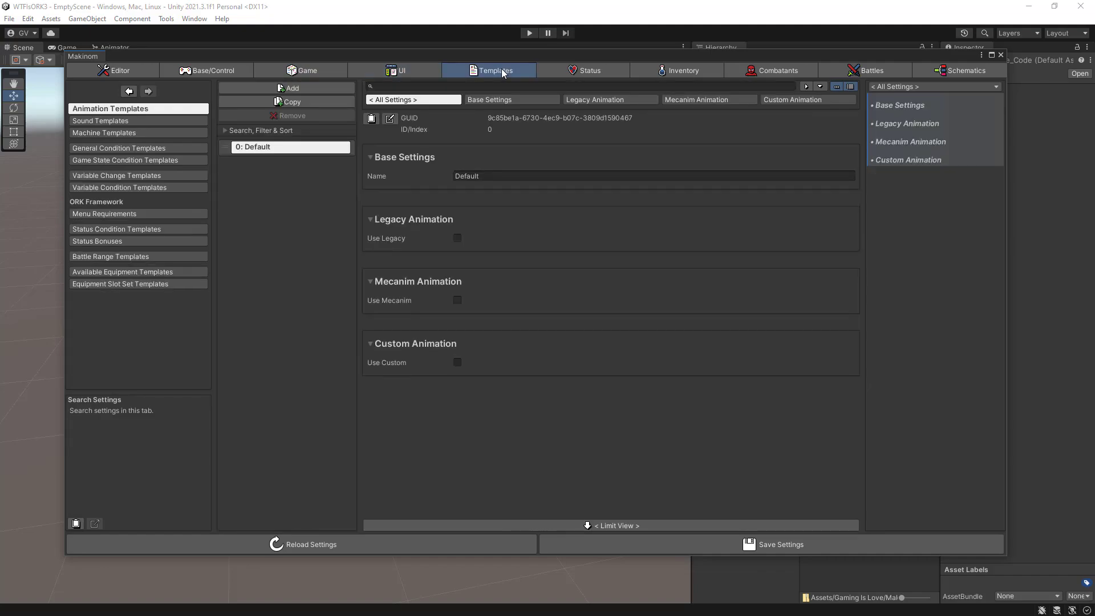
{"action": "left_click", "coordinate": [581, 71]}
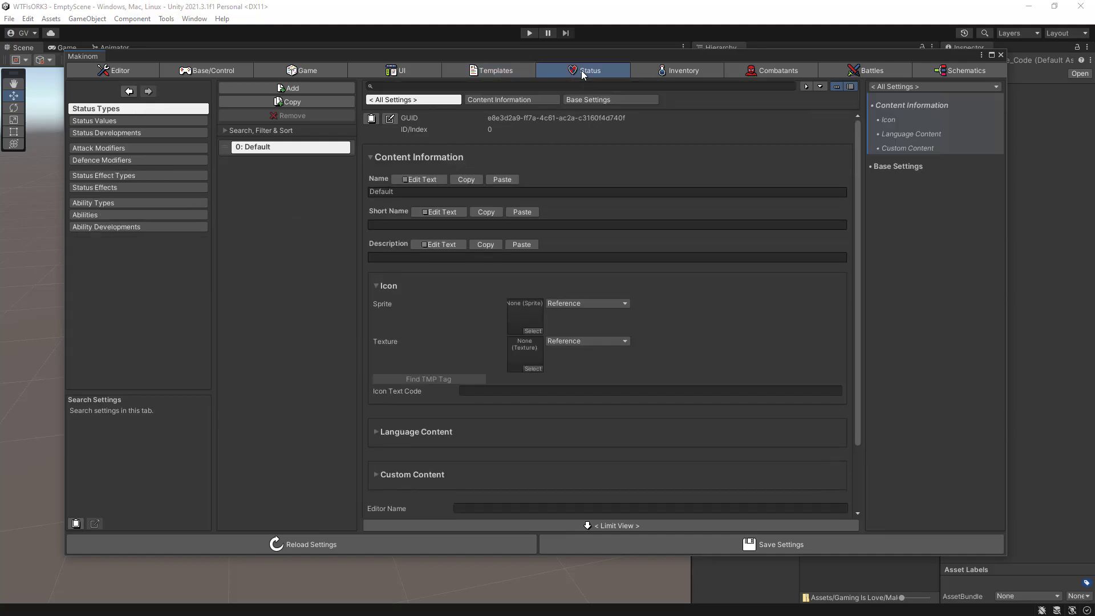
{"action": "left_click", "coordinate": [678, 71]}
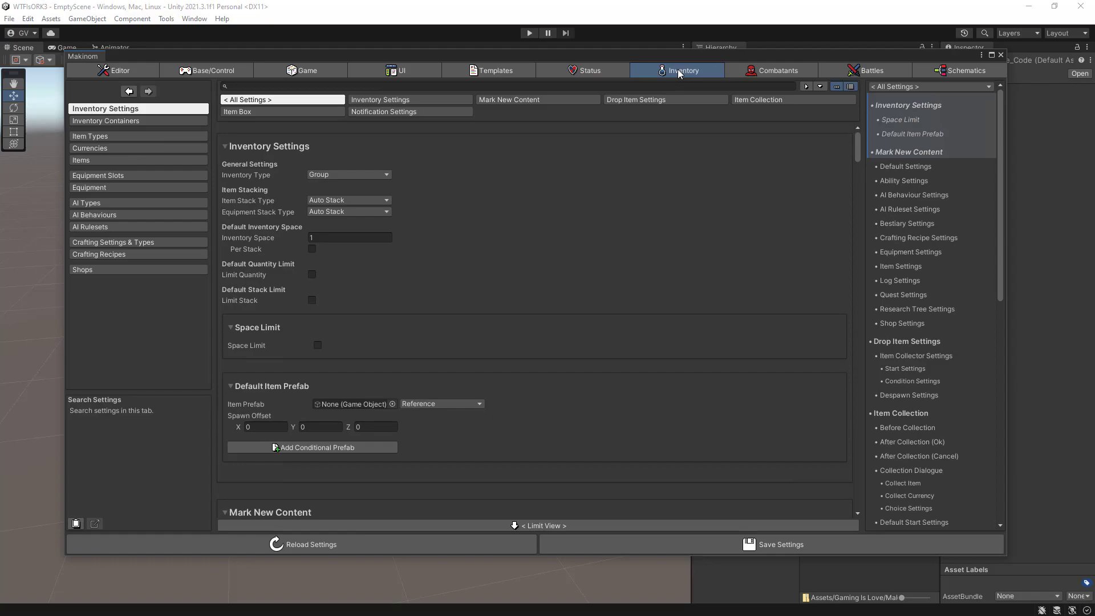
{"action": "left_click", "coordinate": [755, 74]}
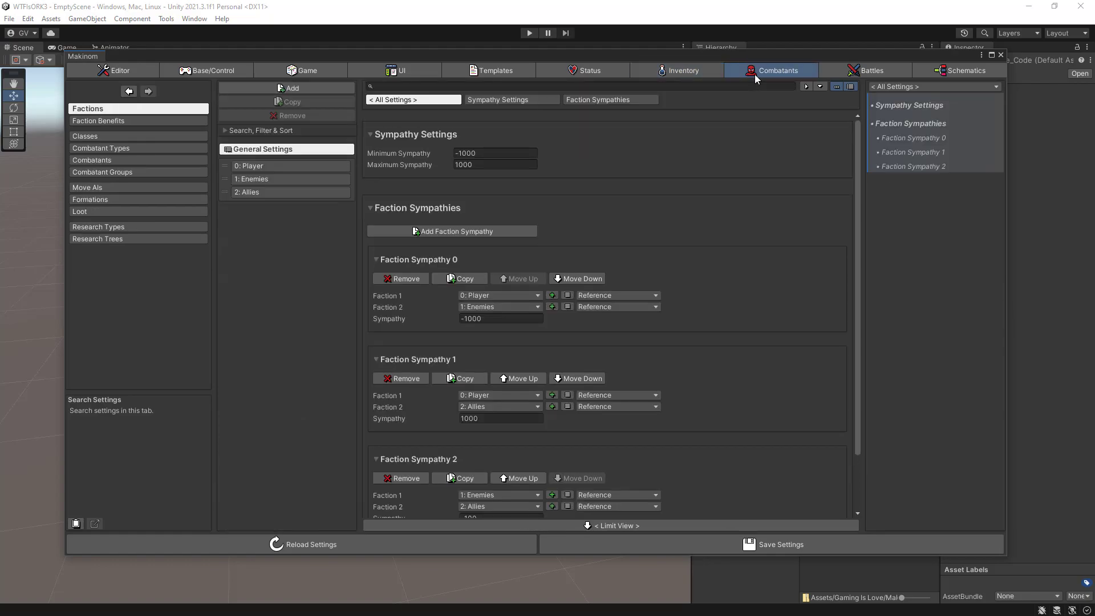
{"action": "left_click", "coordinate": [848, 74]}
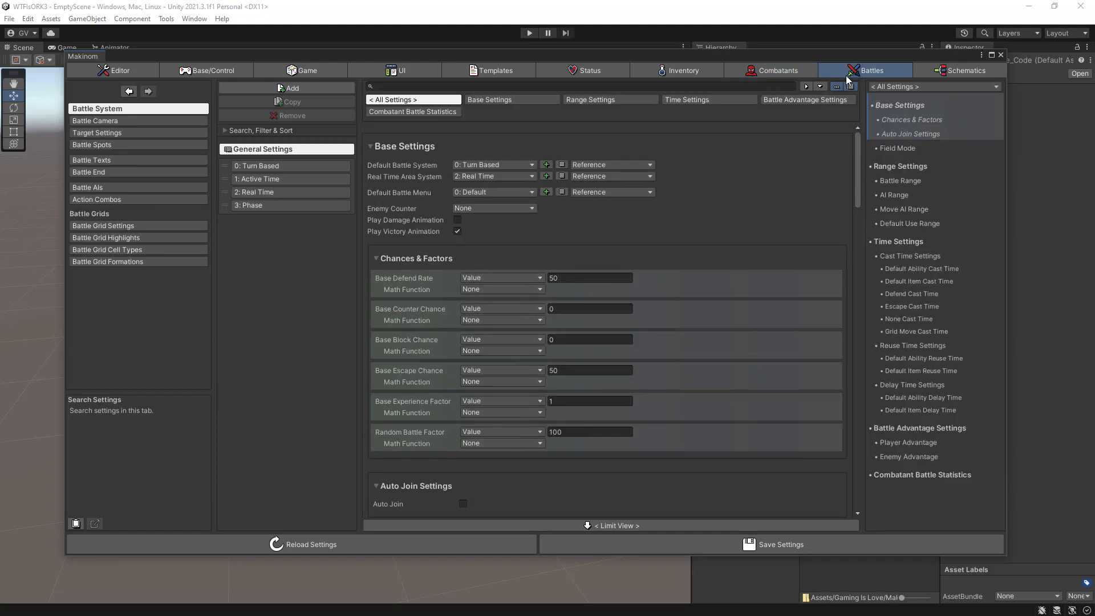
Save the Makinom project settings with Create Backup enabled after reviewing the list of data changes
{"action": "left_click", "coordinate": [949, 70]}
{"action": "key", "text": "Return"}
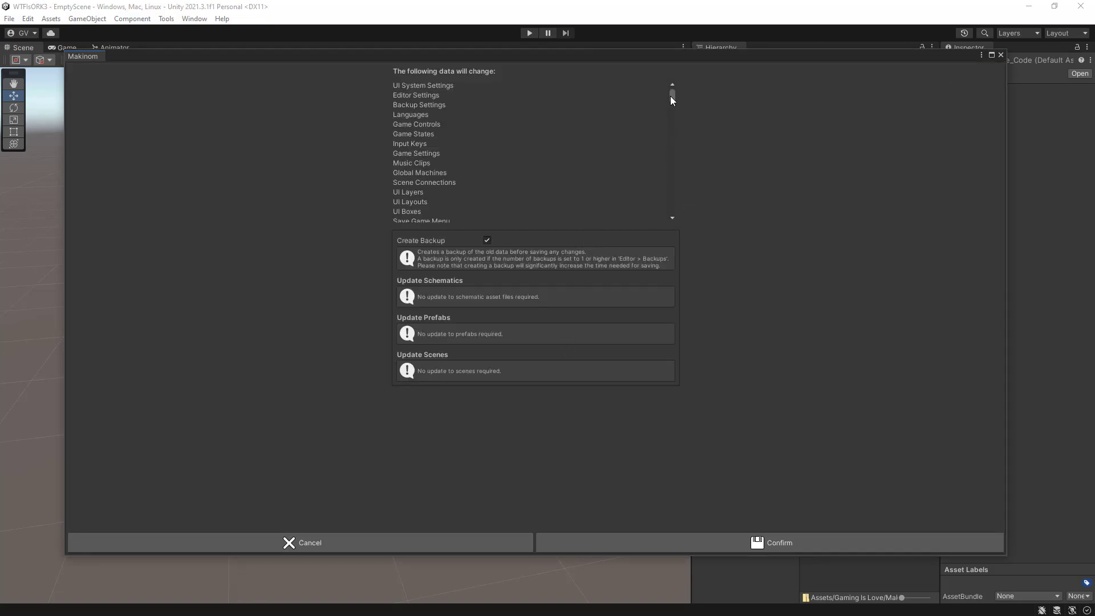
{"action": "left_click_drag", "start_coordinate": [671, 97], "coordinate": [669, 219]}
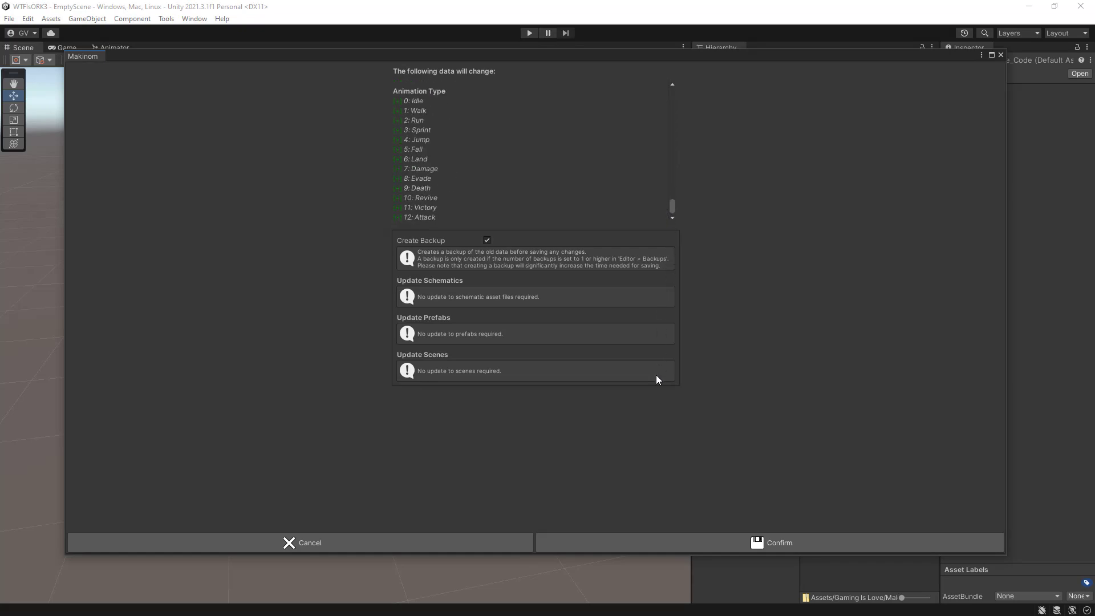
{"action": "left_click", "coordinate": [669, 545]}
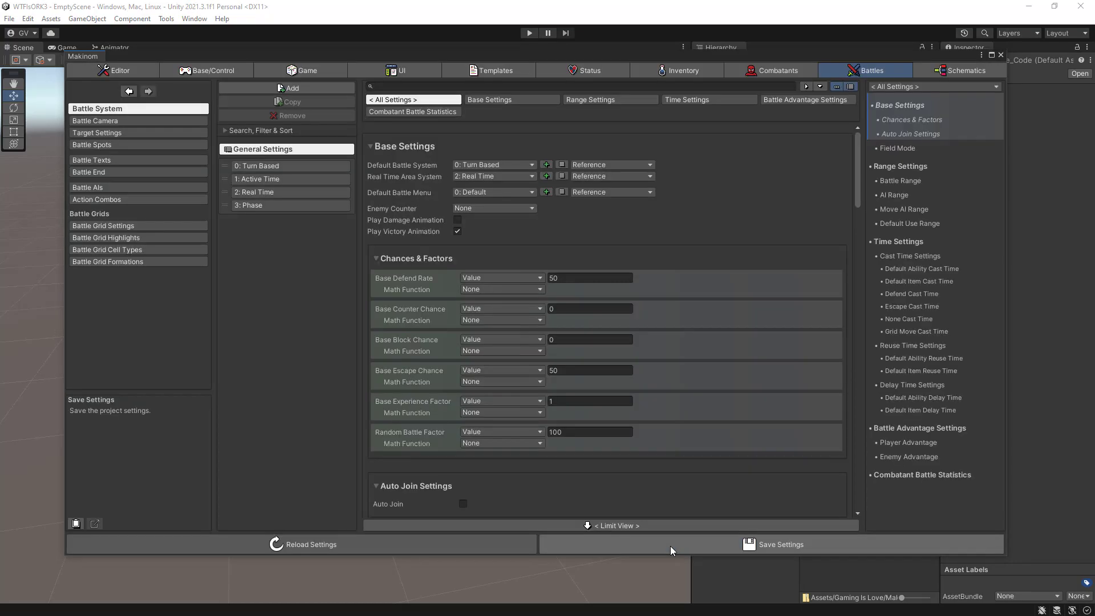
Open the schematic node editor and move the Settings node toward the left side of the node grid
{"action": "left_click", "coordinate": [950, 73]}
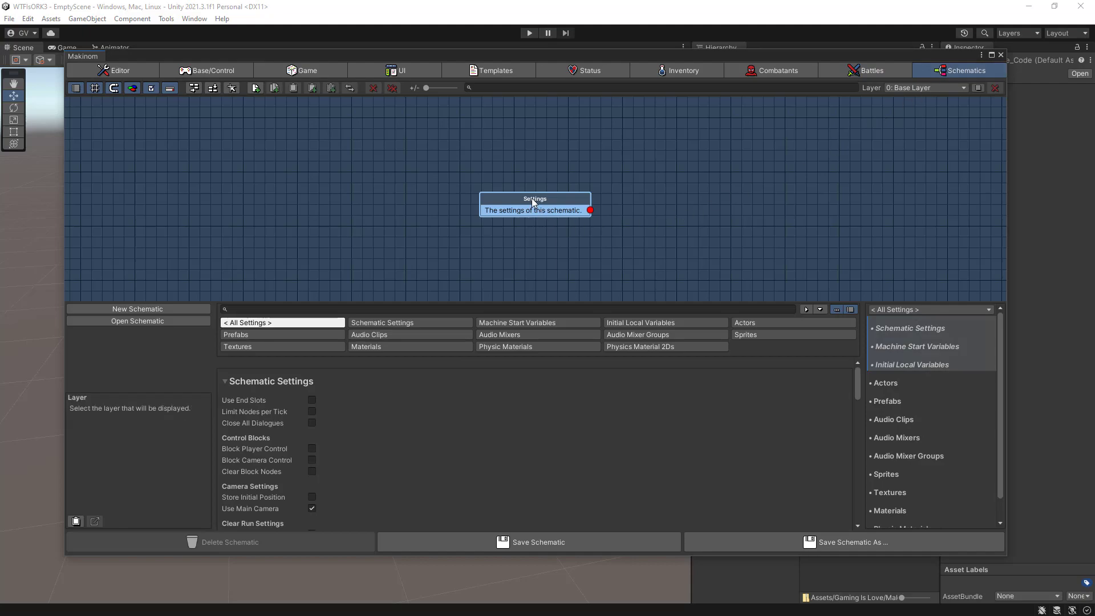
{"action": "left_click_drag", "start_coordinate": [532, 197], "coordinate": [282, 188]}
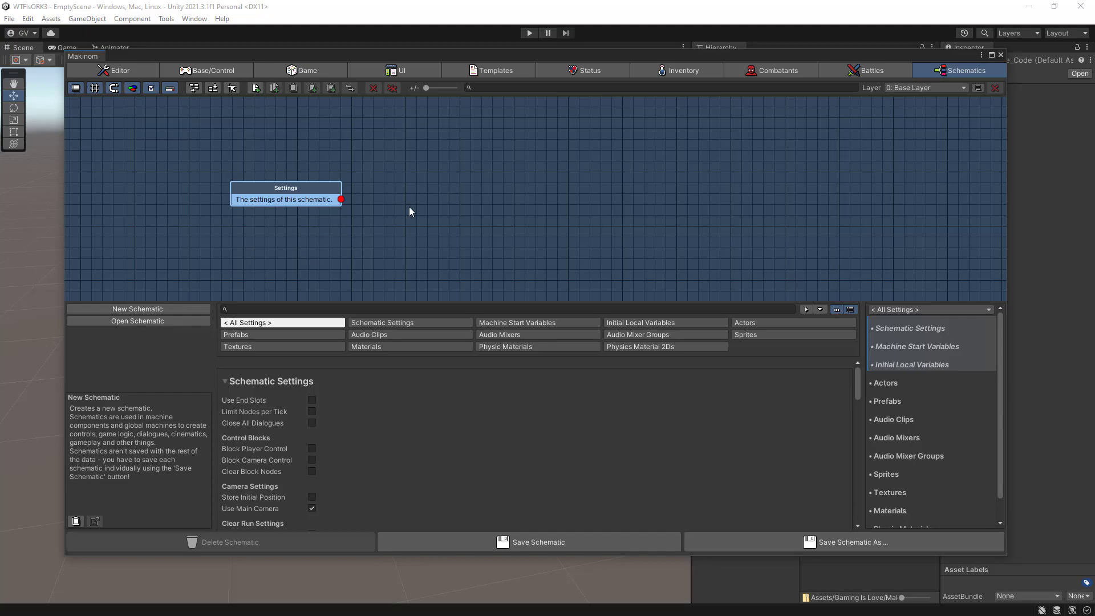
Browse the schematic's Add Node categories and Node Groups without adding anything, and close the Makinom editor
{"action": "right_click", "coordinate": [436, 180]}
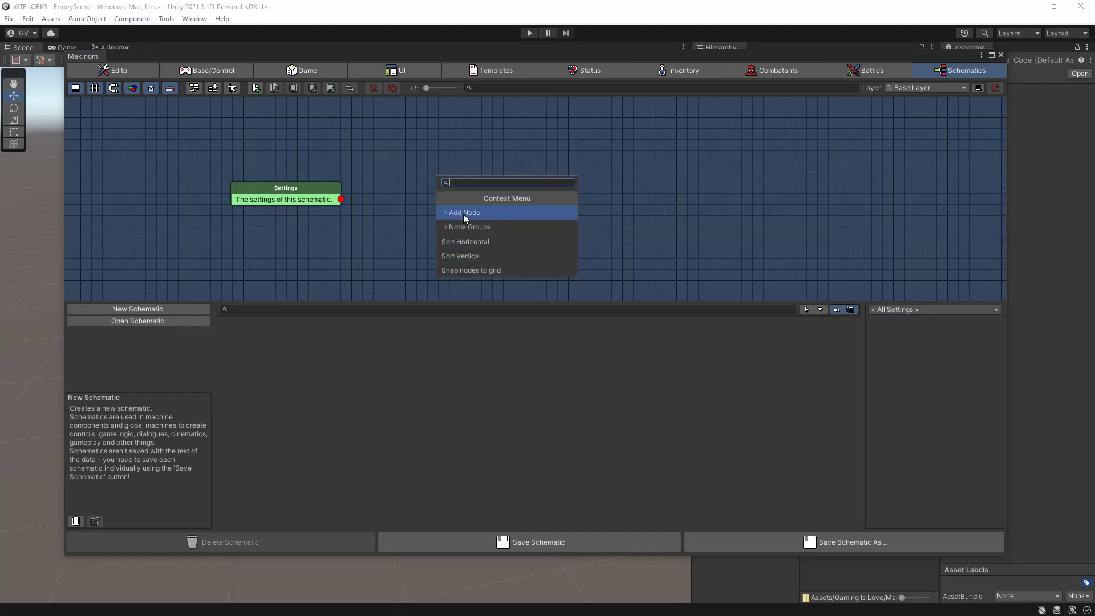
{"action": "left_click", "coordinate": [447, 214]}
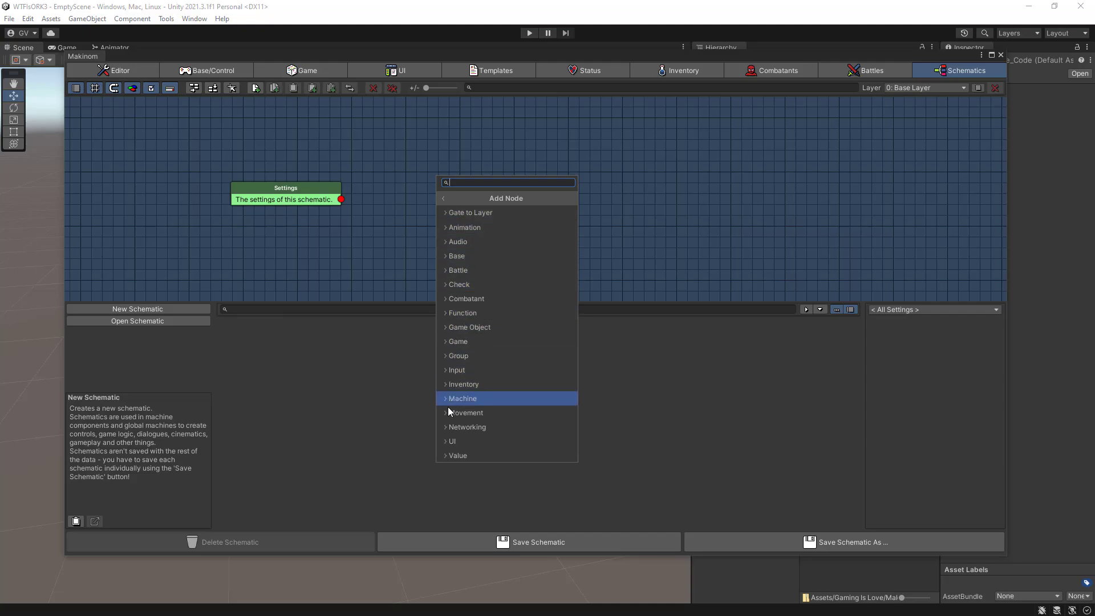
{"action": "left_click", "coordinate": [447, 197]}
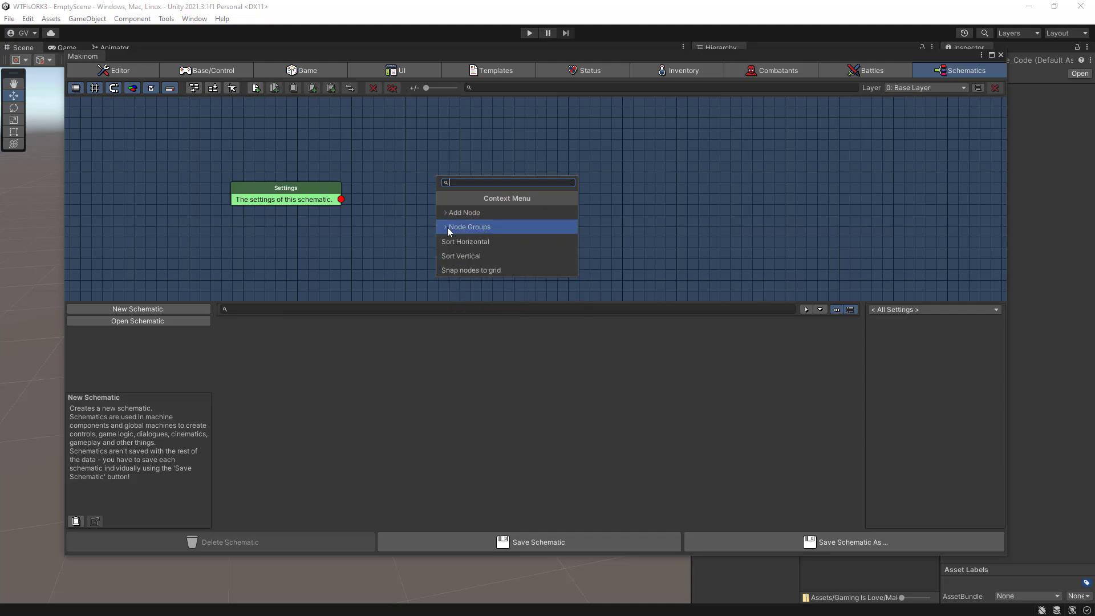
{"action": "left_click", "coordinate": [447, 227]}
{"action": "left_click", "coordinate": [445, 200]}
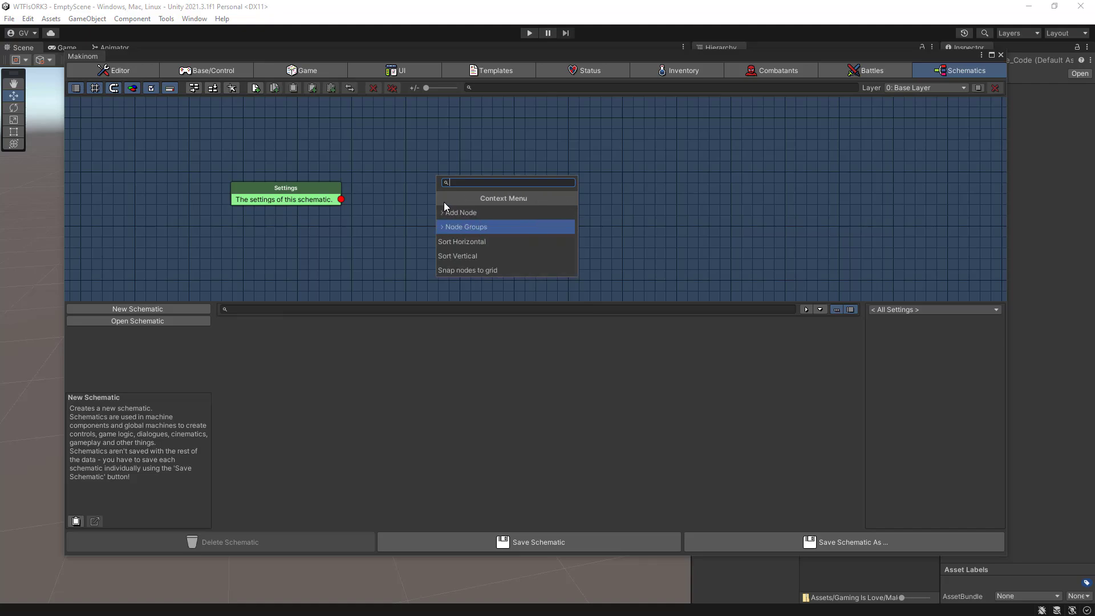
{"action": "left_click", "coordinate": [714, 211]}
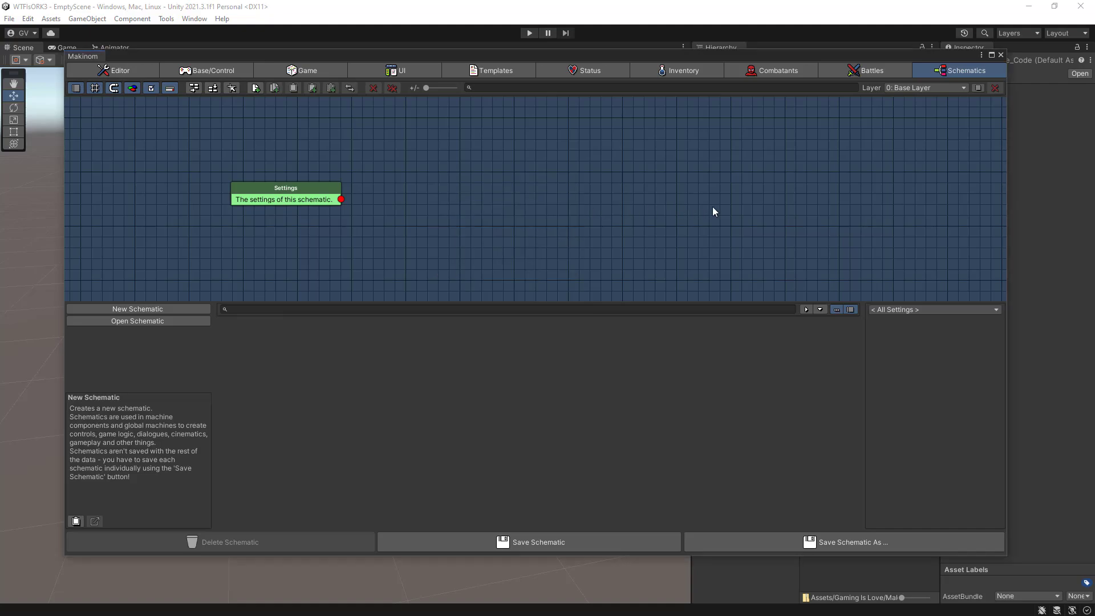
{"action": "left_click", "coordinate": [1001, 54]}
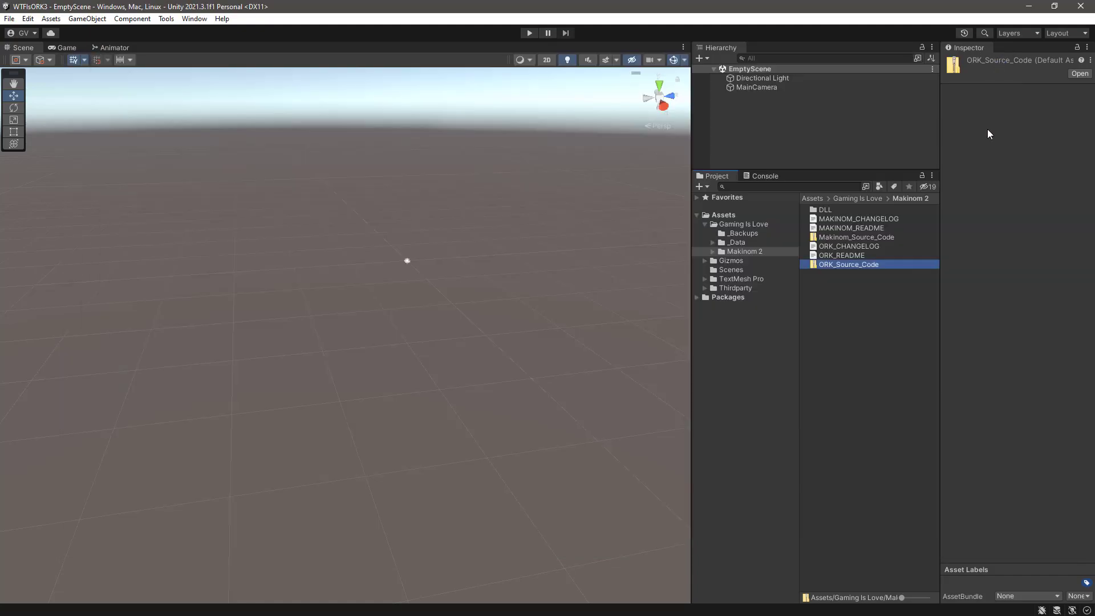
Look through the generated _Data subfolders, including Camera Position, Area Type and _Settings, in the Gaming Is Love assets
{"action": "left_click", "coordinate": [729, 242]}
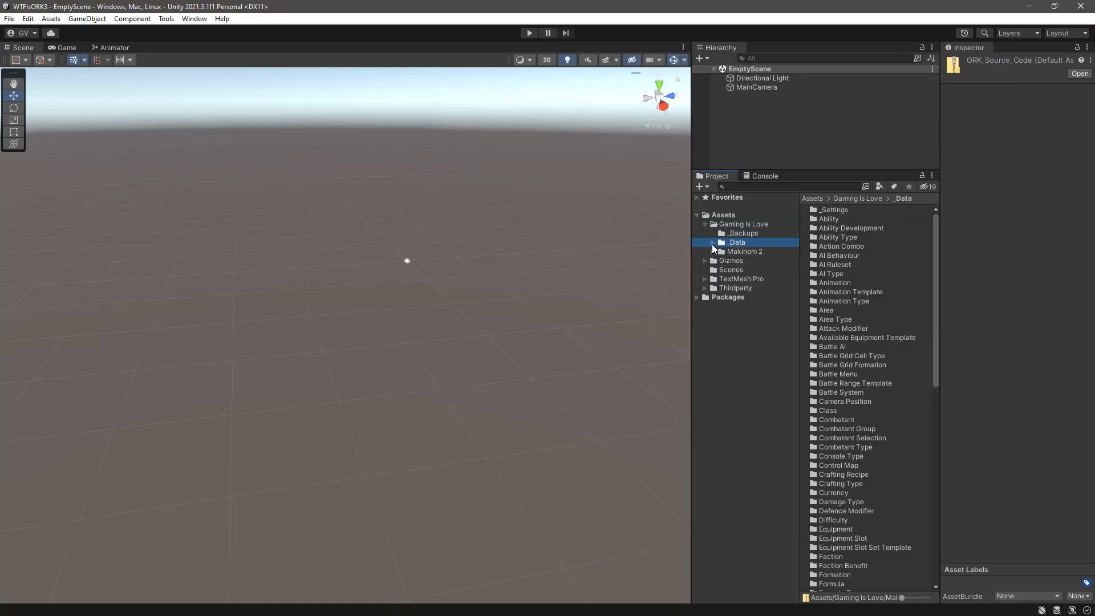
{"action": "left_click", "coordinate": [713, 243]}
{"action": "scroll", "coordinate": [872, 325], "scroll_direction": "down", "scroll_amount": 5}
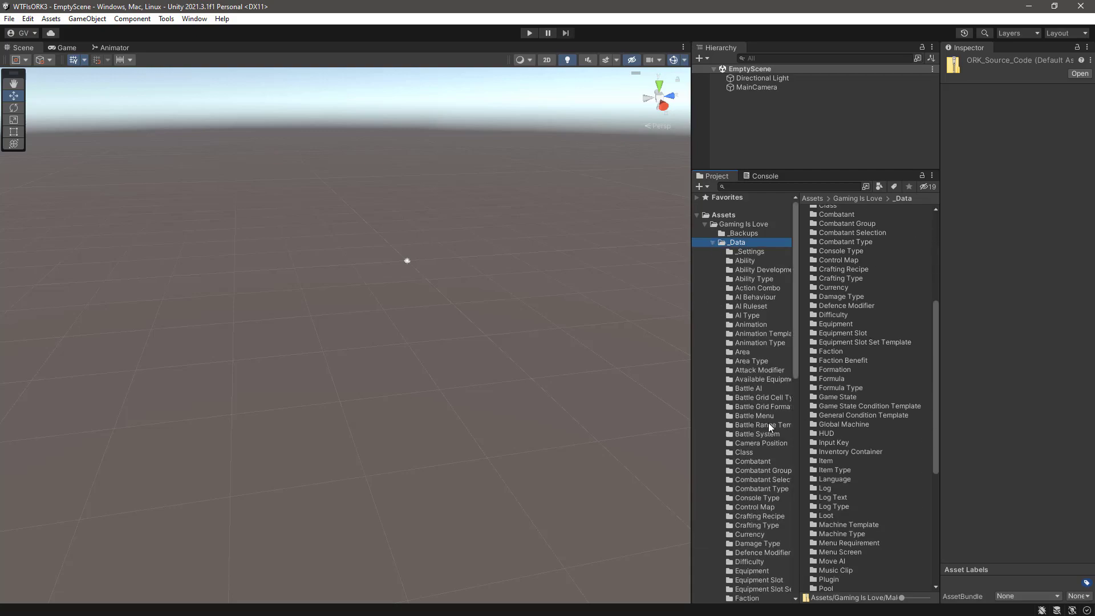
{"action": "left_click", "coordinate": [747, 453]}
{"action": "left_click", "coordinate": [748, 442]}
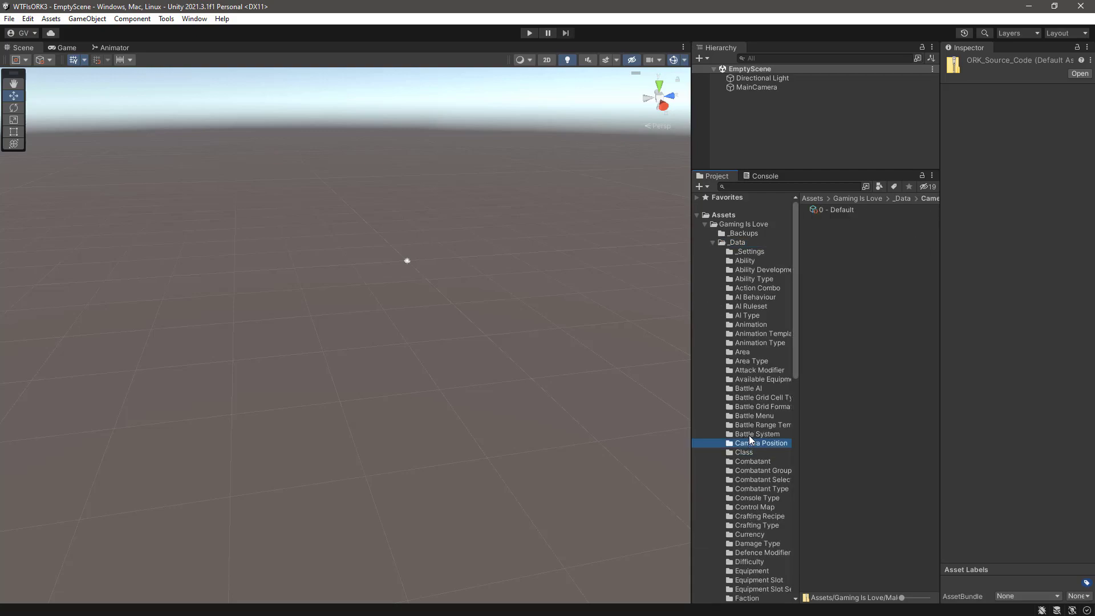
{"action": "left_click", "coordinate": [752, 425]}
{"action": "left_click", "coordinate": [754, 397]}
{"action": "left_click", "coordinate": [756, 361]}
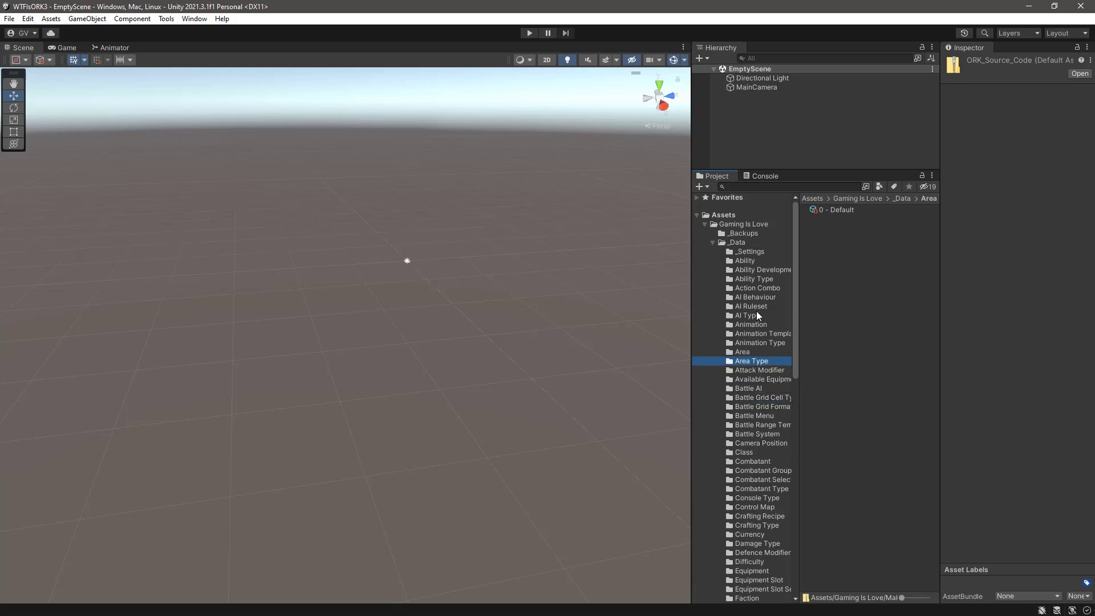
{"action": "left_click", "coordinate": [756, 297]}
{"action": "left_click", "coordinate": [758, 252]}
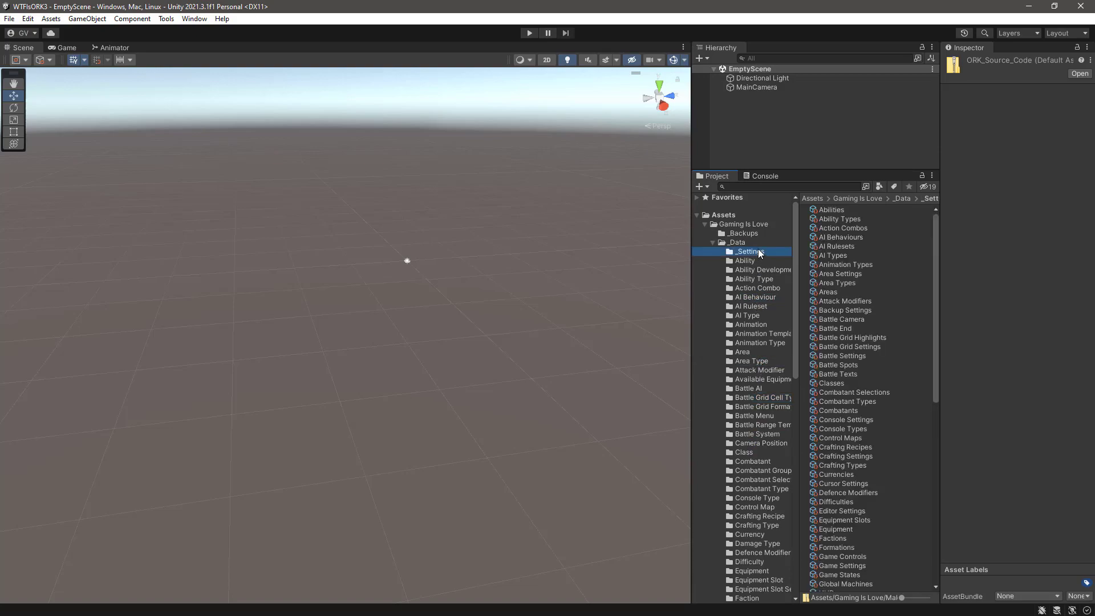
Collapse the _Data folder, check the contents of the _Backups folder and return to the Gaming Is Love folder
{"action": "left_click", "coordinate": [712, 242]}
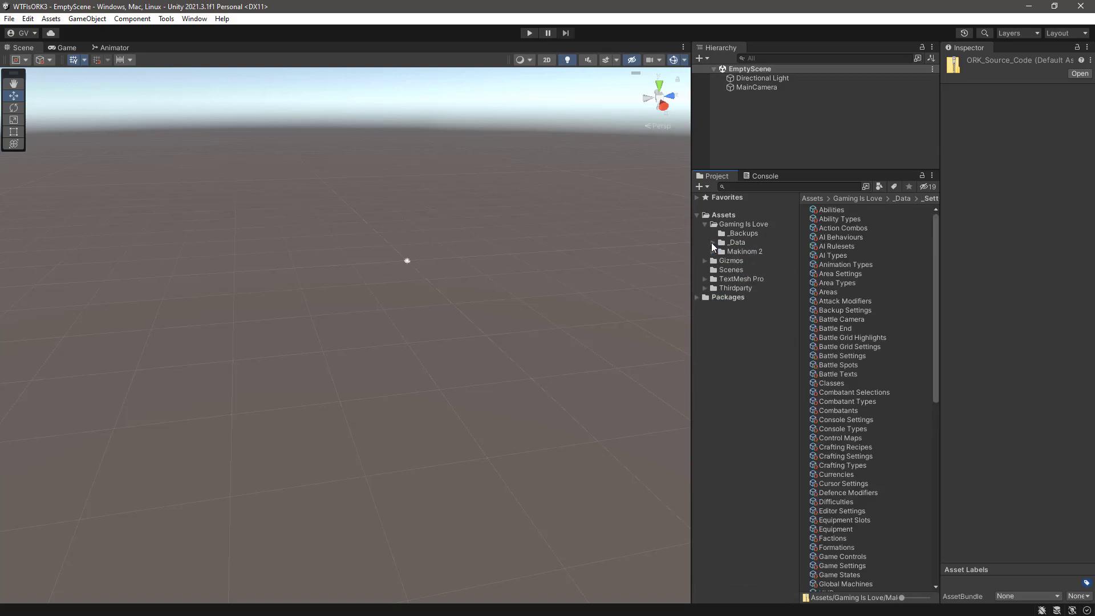
{"action": "left_click", "coordinate": [736, 234]}
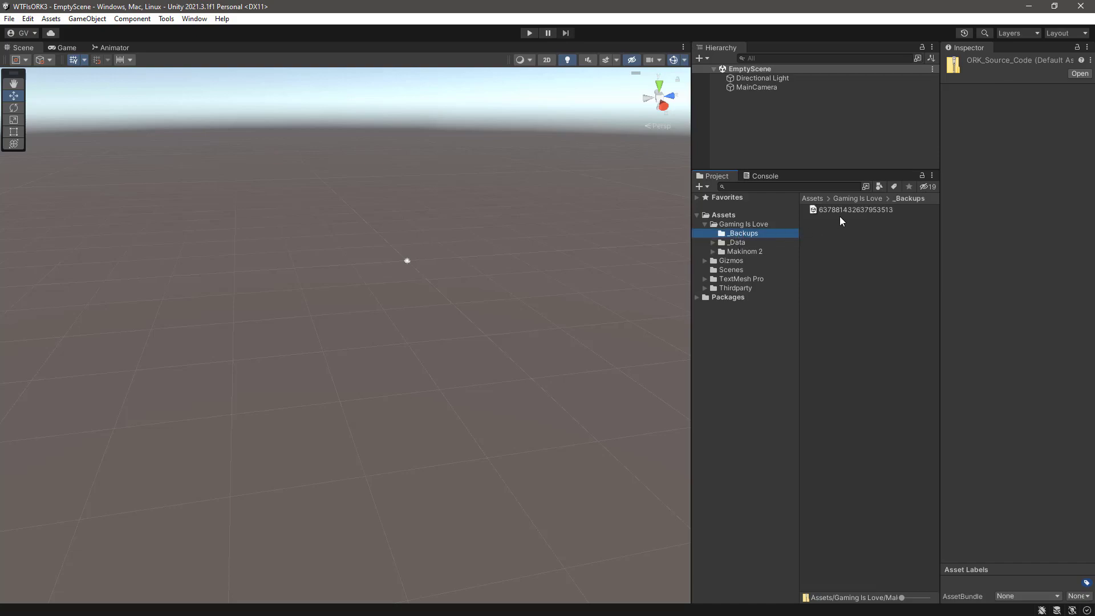
{"action": "left_click", "coordinate": [725, 221]}
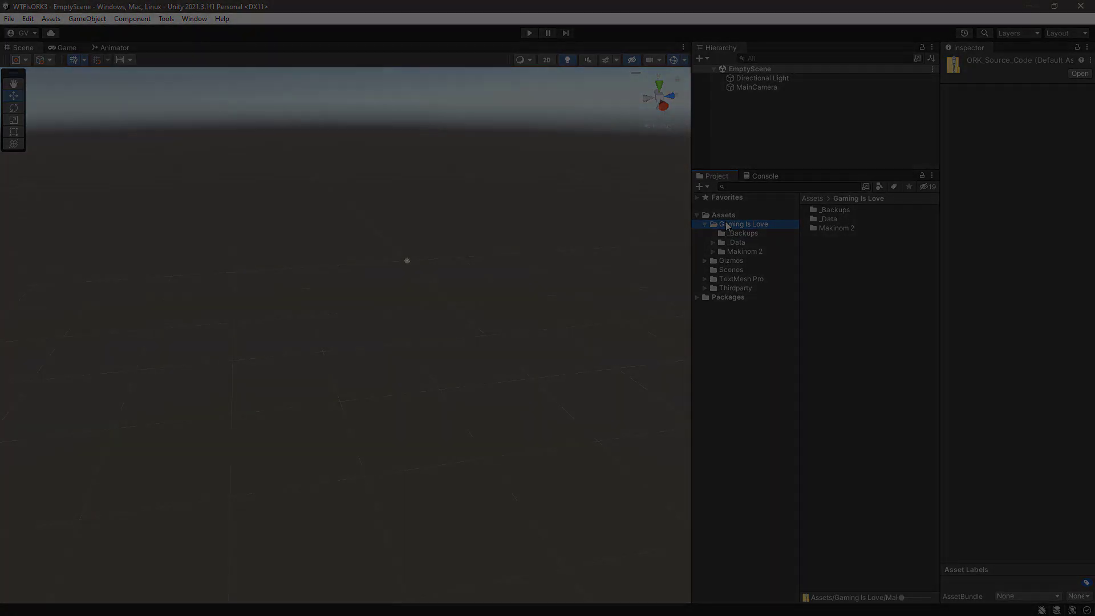